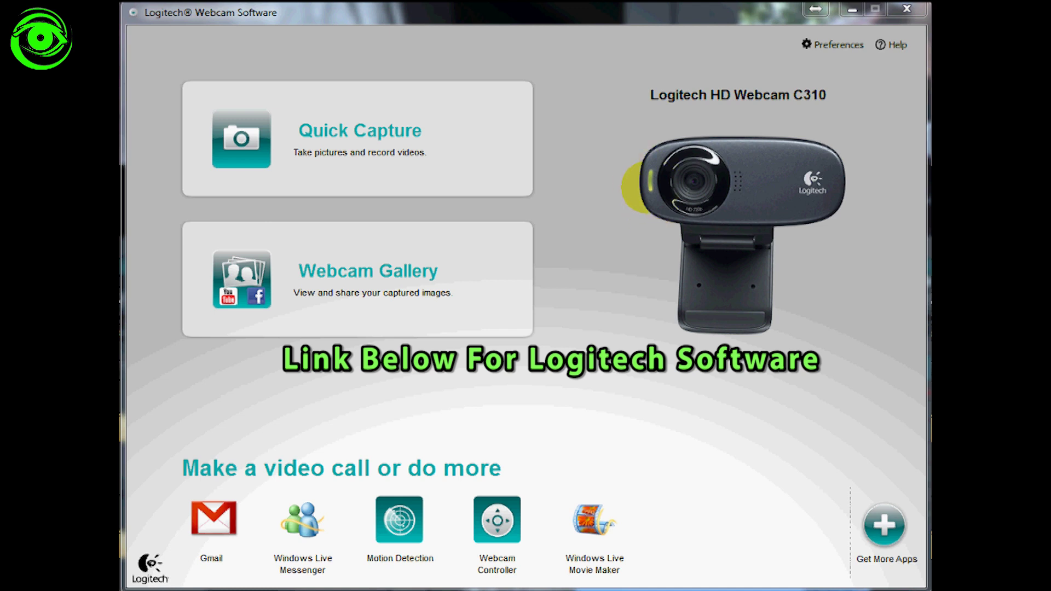
Step: Bring Logitech Webcam Software forward and open its settings to review the audio and video capture options
left_click(635, 185)
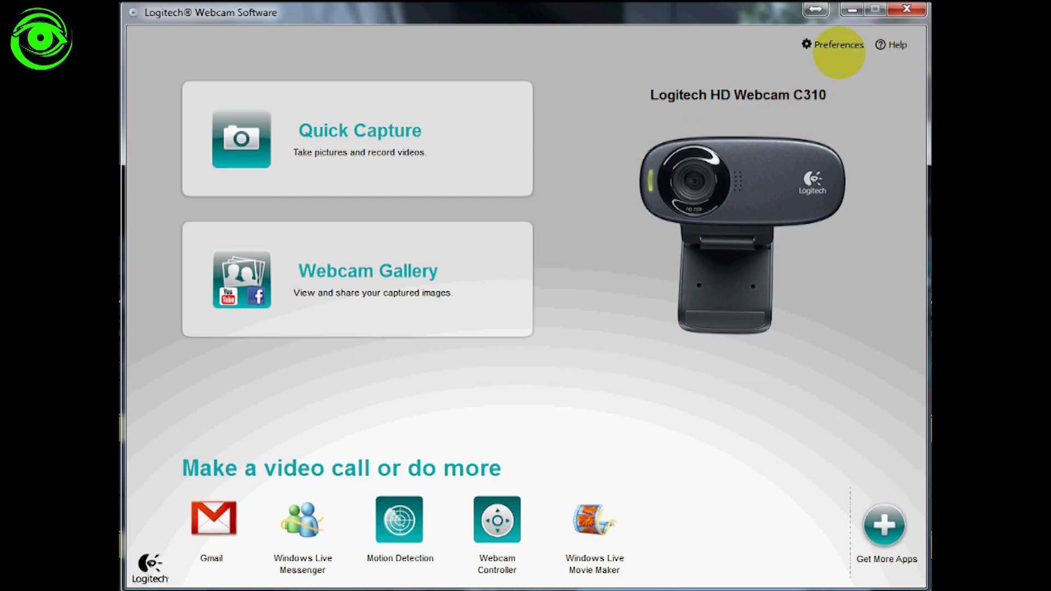
left_click(818, 44)
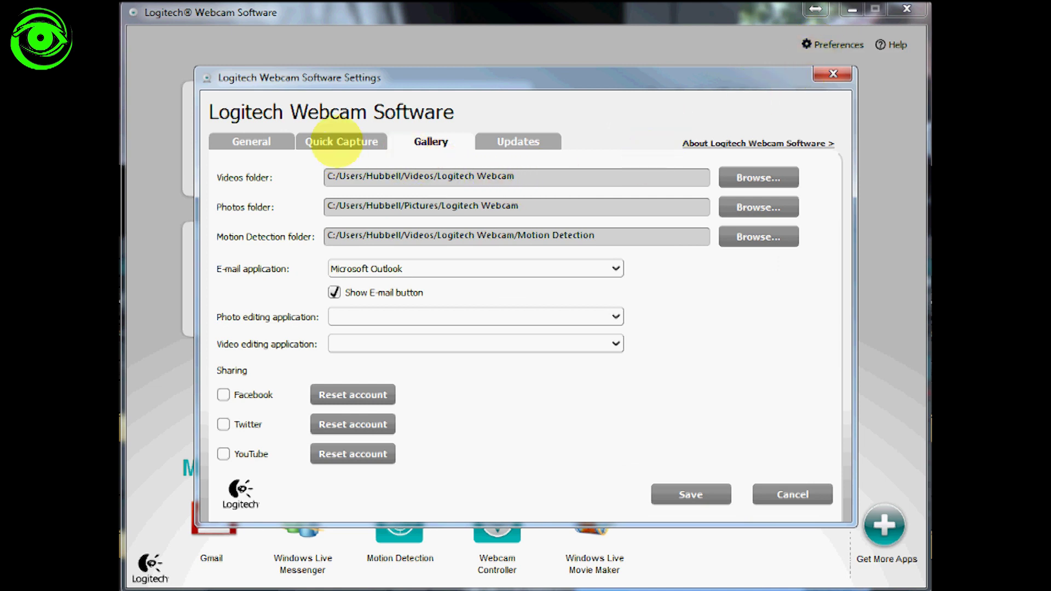
left_click(338, 144)
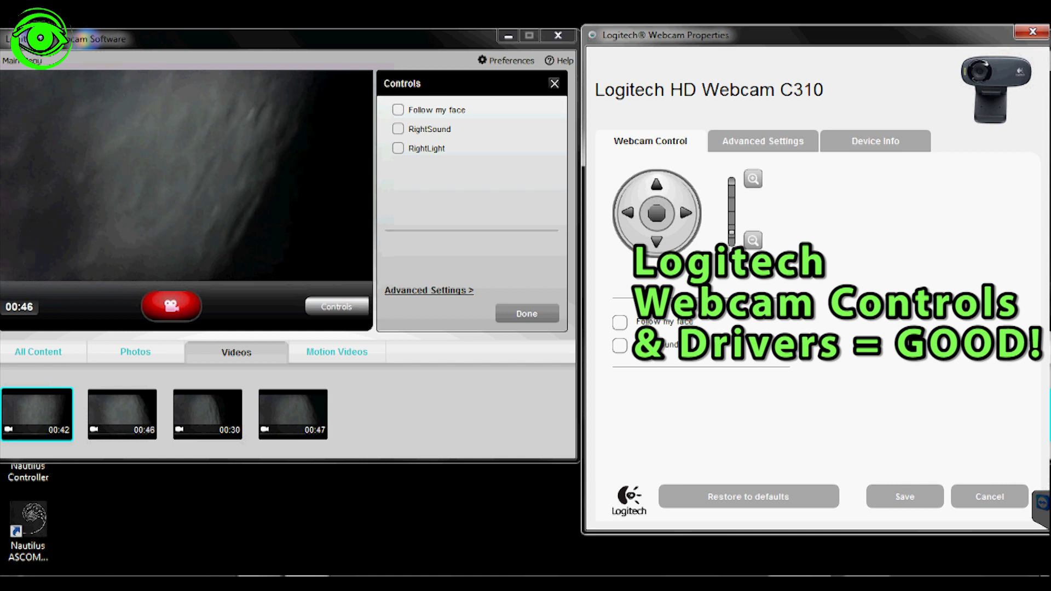
left_click(875, 141)
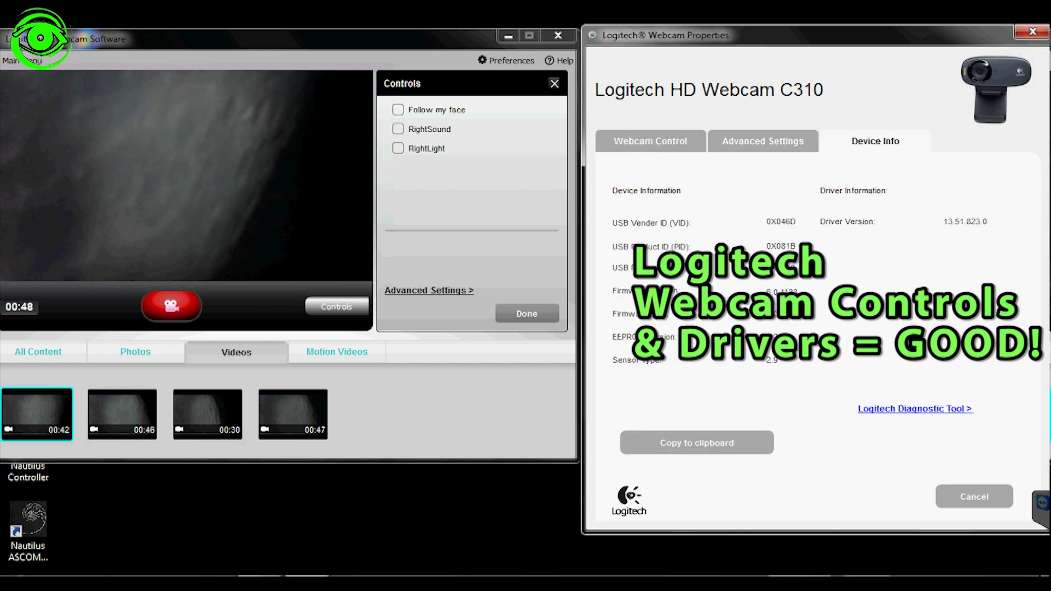
left_click(762, 141)
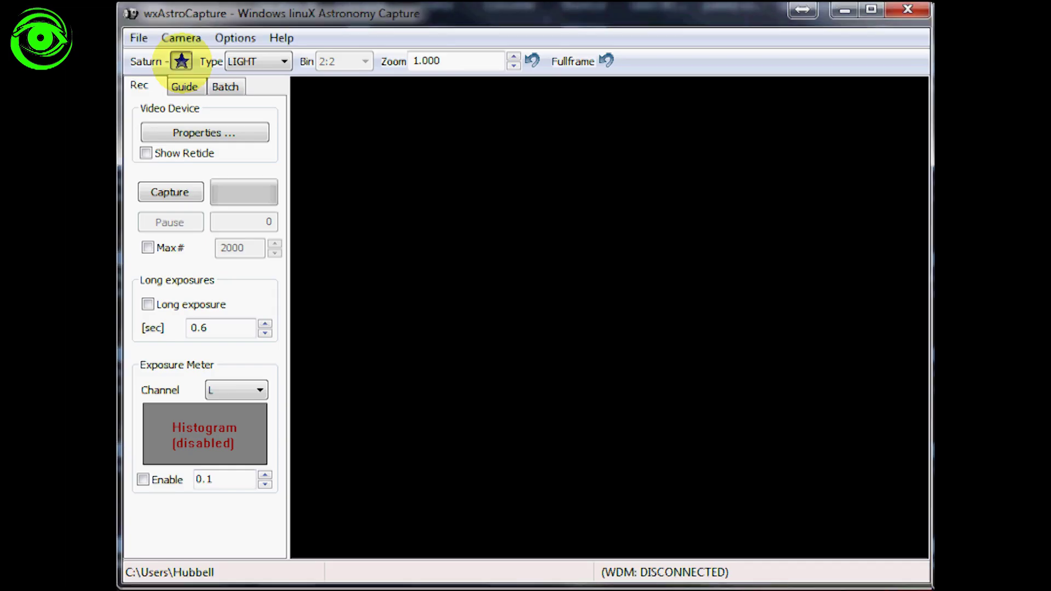
Step: Confirm Saturn as the FITS object name, then choose Camera > Connect
left_click(182, 61)
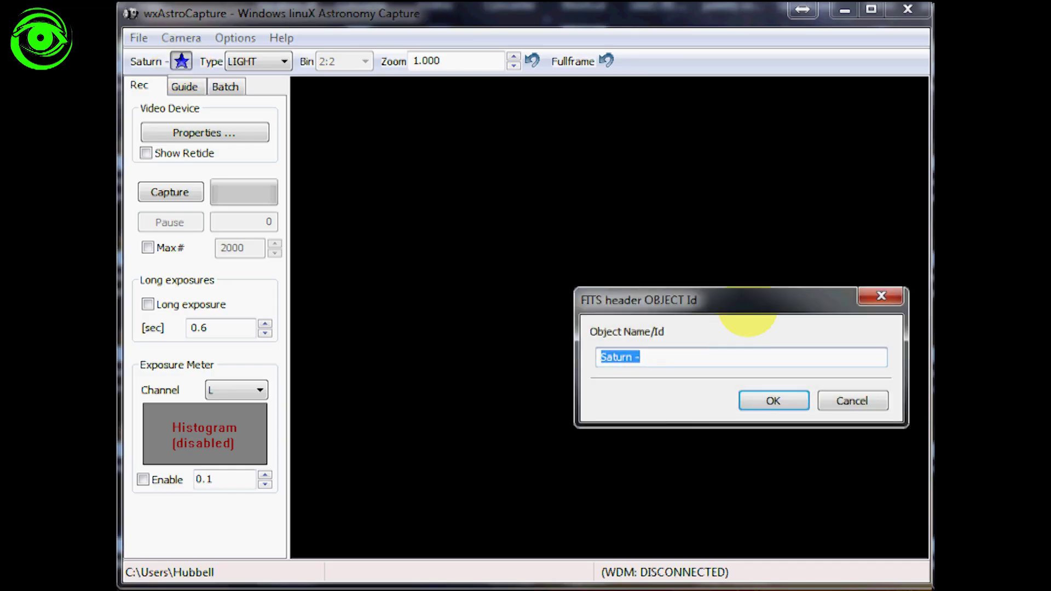
left_click_drag(747, 311, 610, 277)
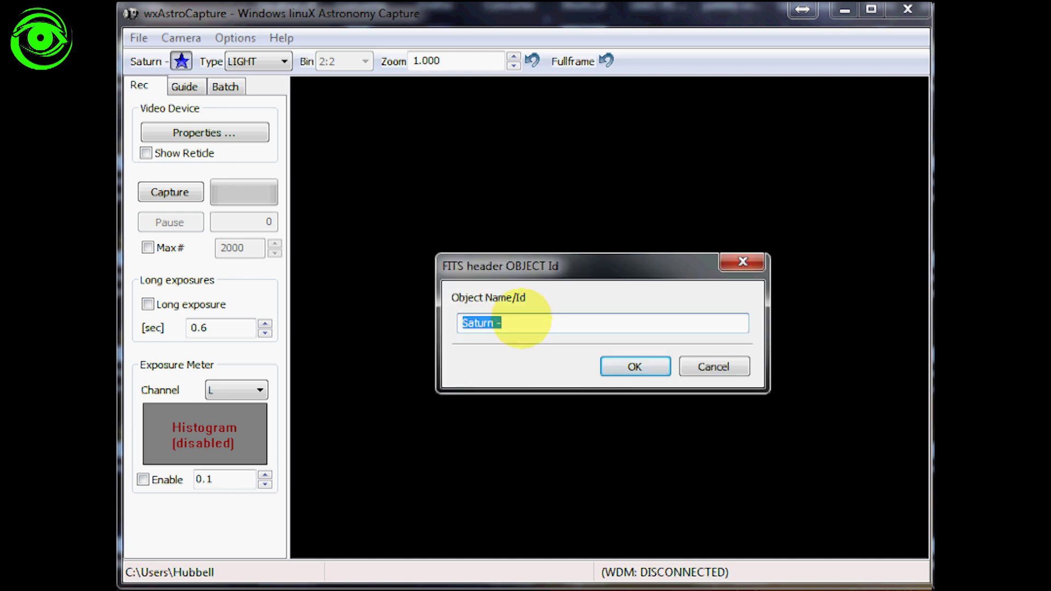
left_click(634, 366)
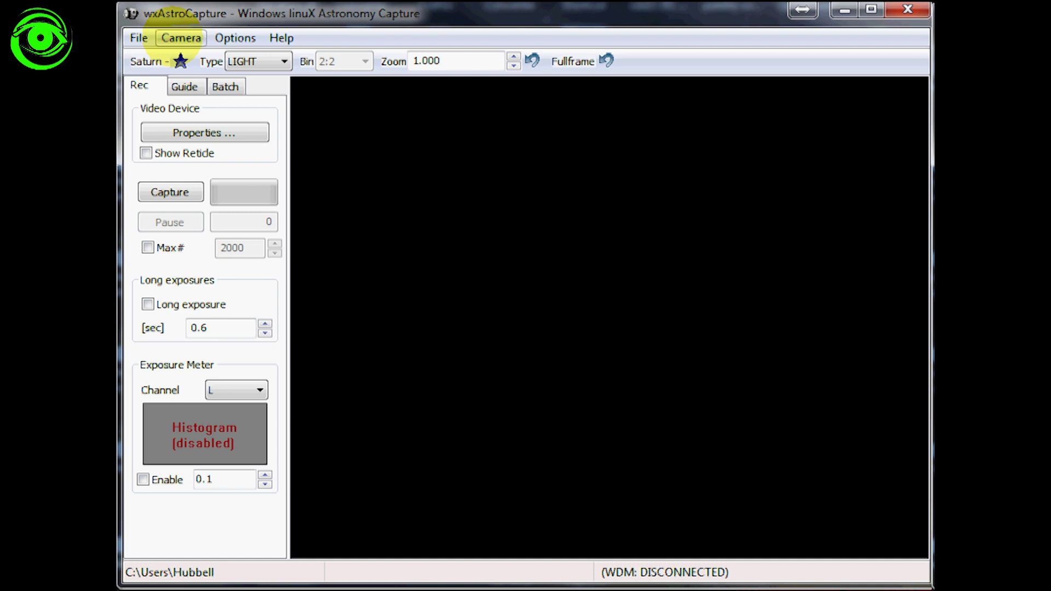
left_click(181, 37)
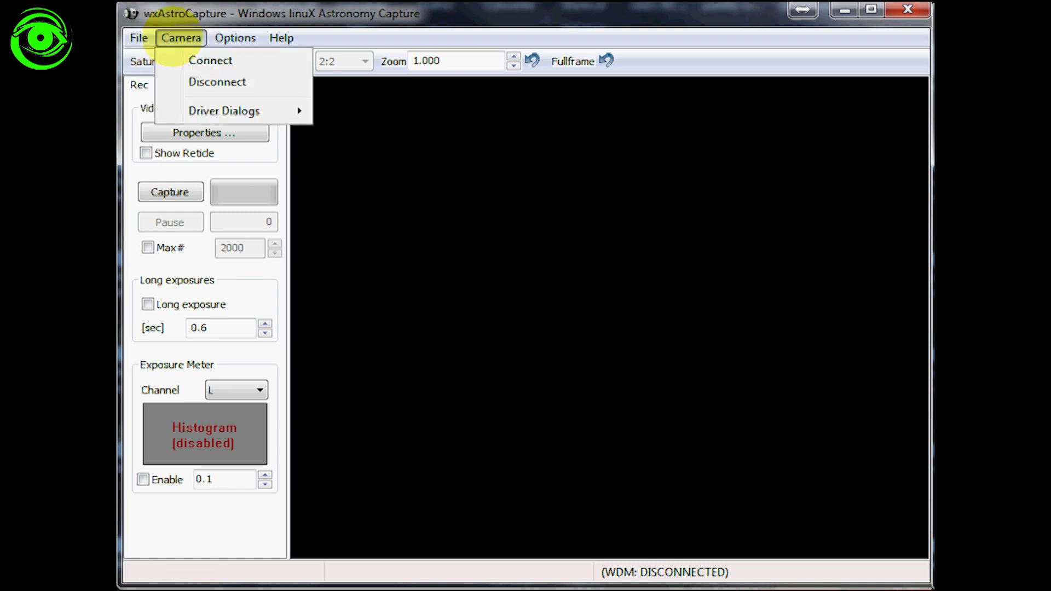
left_click(180, 60)
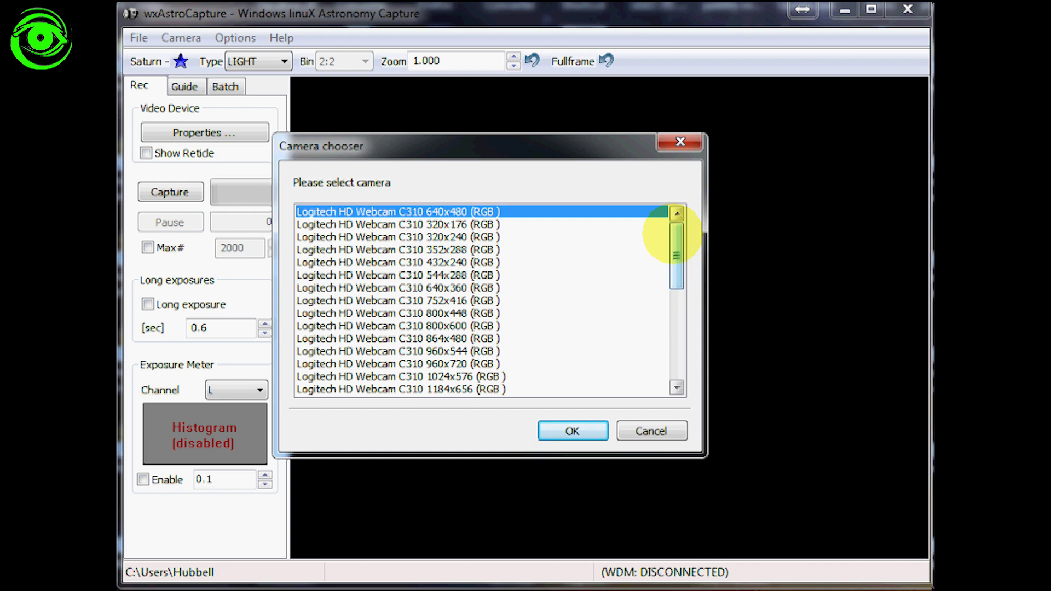
Step: Pick the Logitech HD Webcam C310 1280x960 (RGB) mode in the Camera chooser and connect
left_click_drag(672, 235, 691, 209)
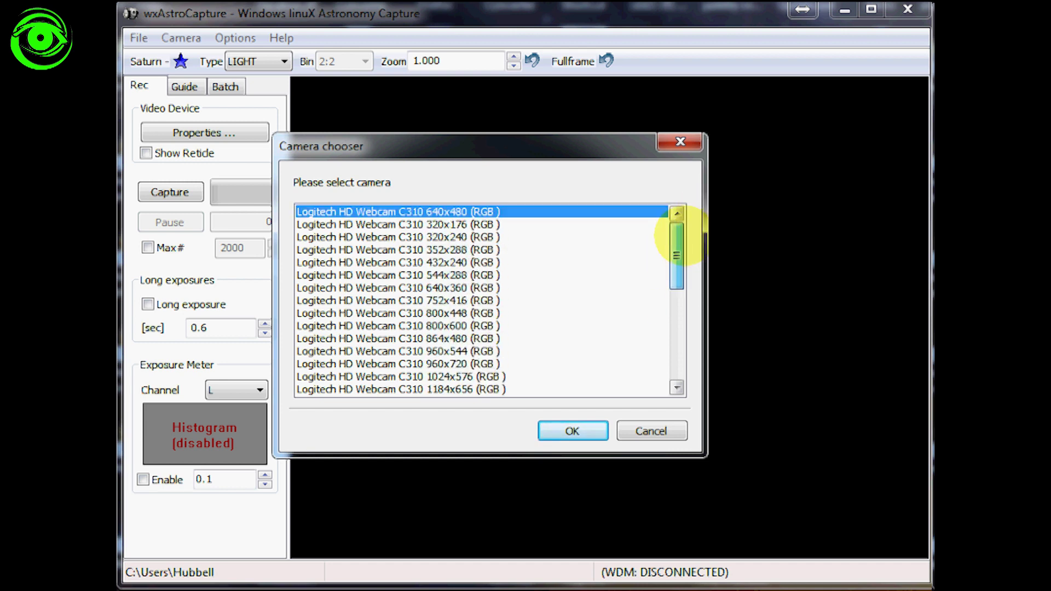
left_click_drag(681, 242, 677, 219)
left_click(665, 211)
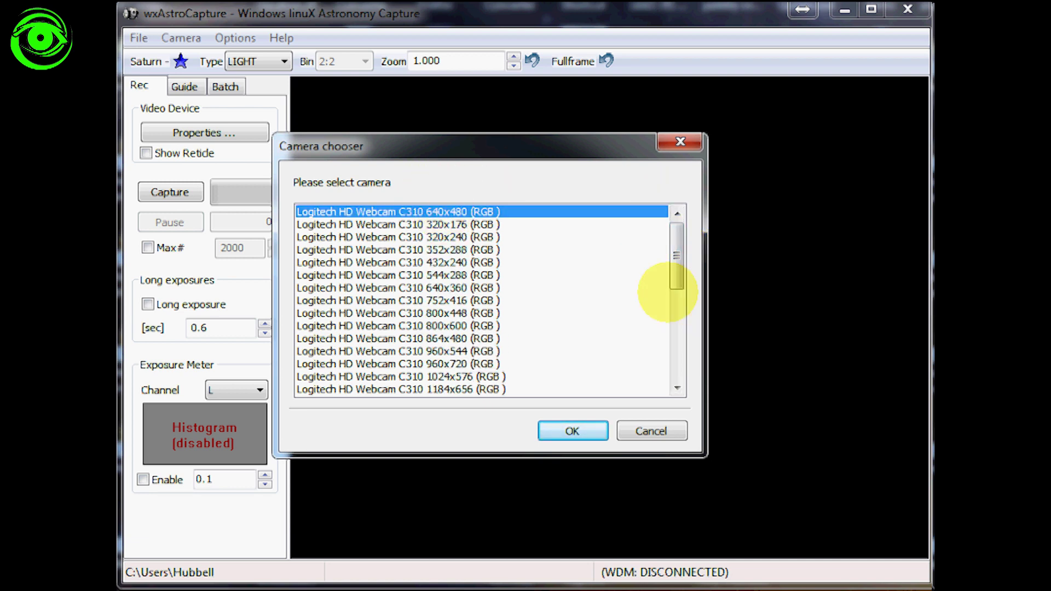
left_click_drag(679, 246, 614, 273)
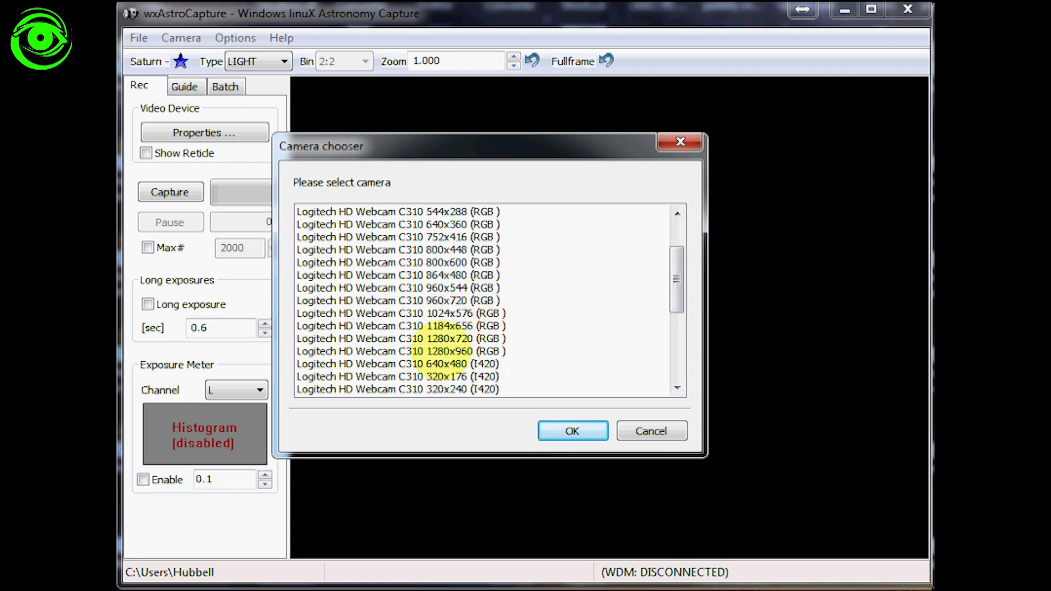
left_click(389, 351)
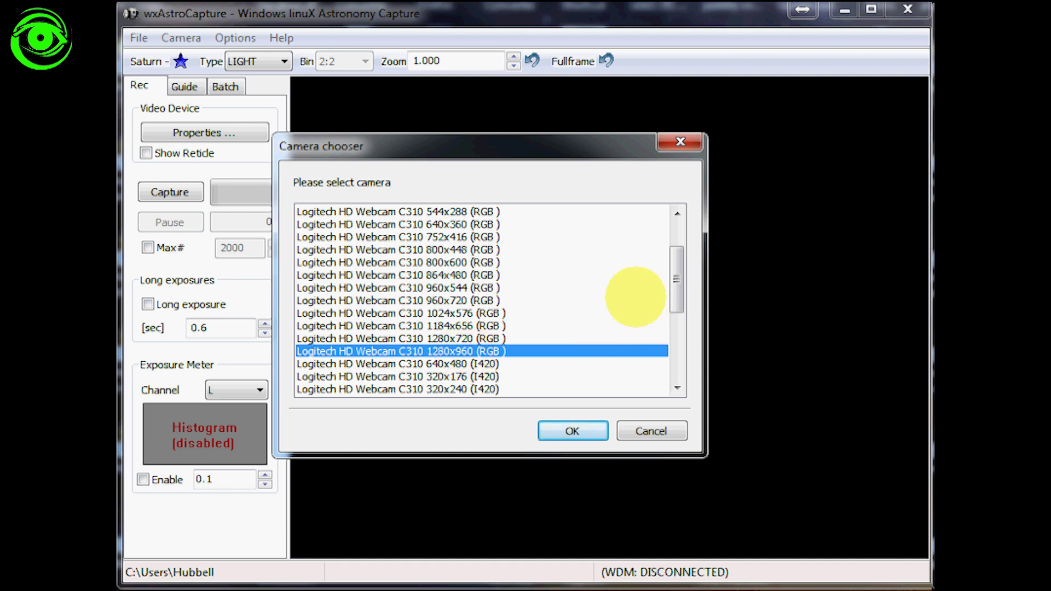
left_click_drag(670, 268, 664, 206)
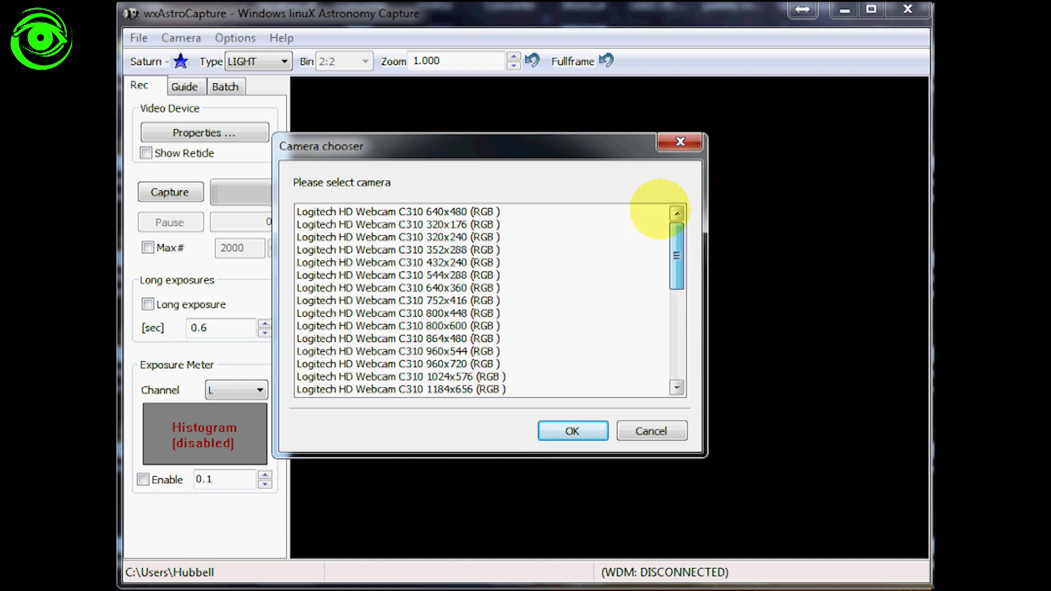
left_click(446, 211)
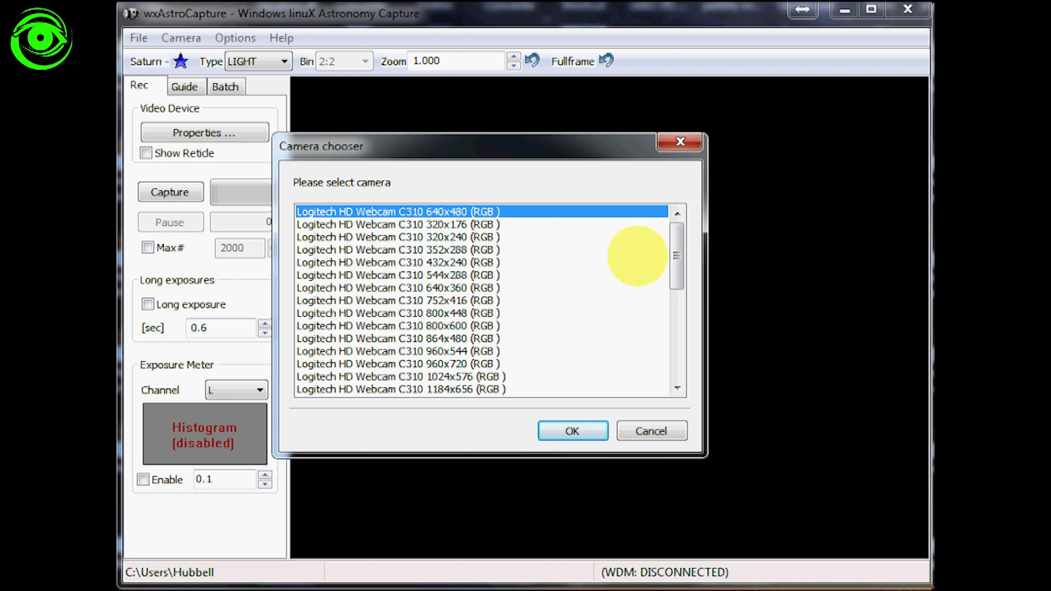
scroll(674, 262, "down", 1)
mouse_move(676, 262)
left_mouse_down()
mouse_move(672, 227)
mouse_move(678, 265)
left_mouse_up()
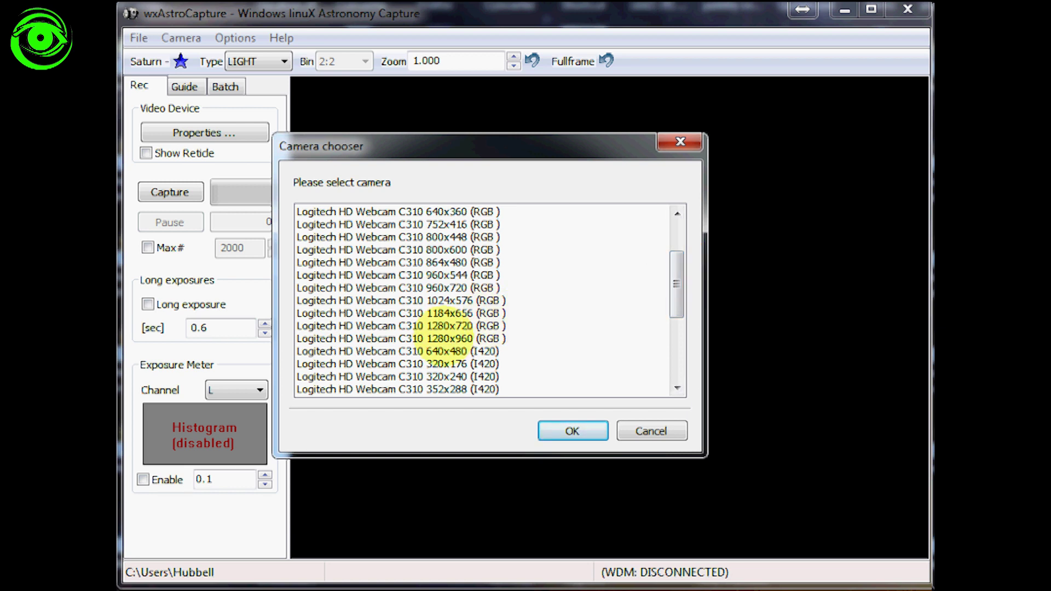
left_click(445, 339)
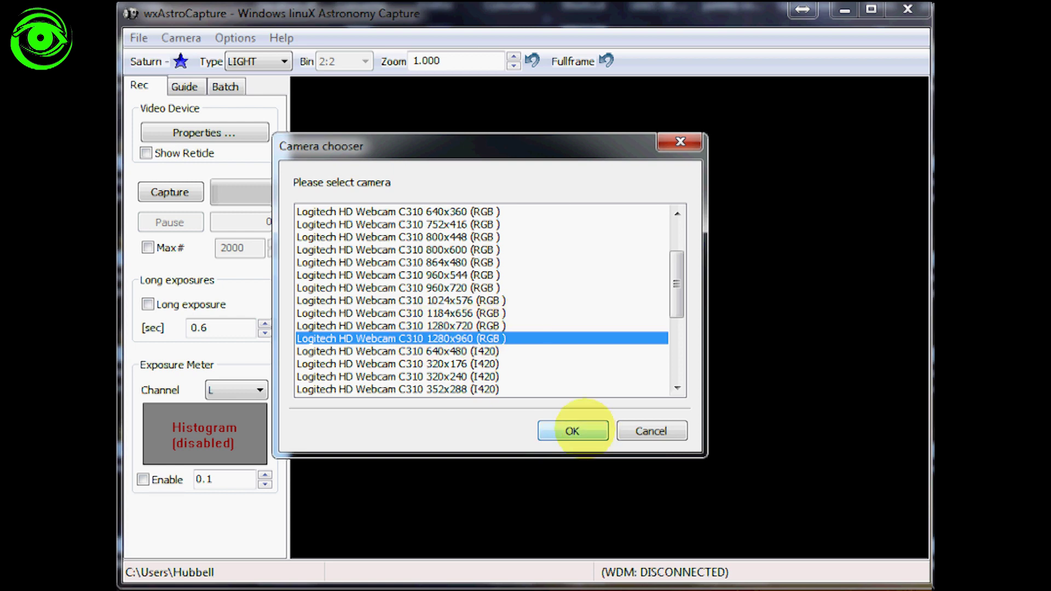
left_click(573, 431)
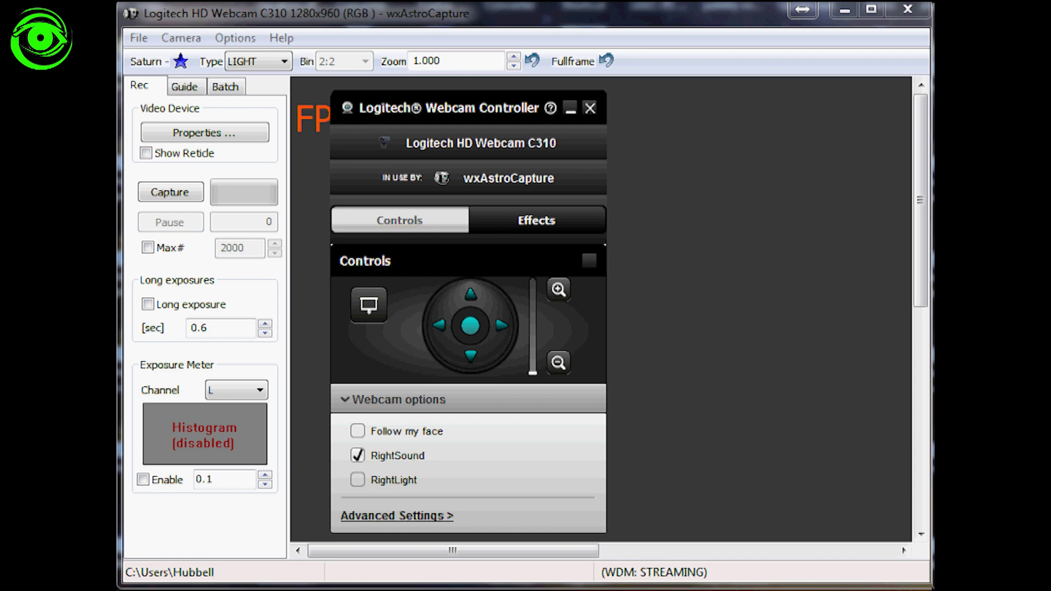
Step: Open the C310's Advanced Settings and move the Properties window off the Saturn preview
left_click_drag(456, 110, 585, 126)
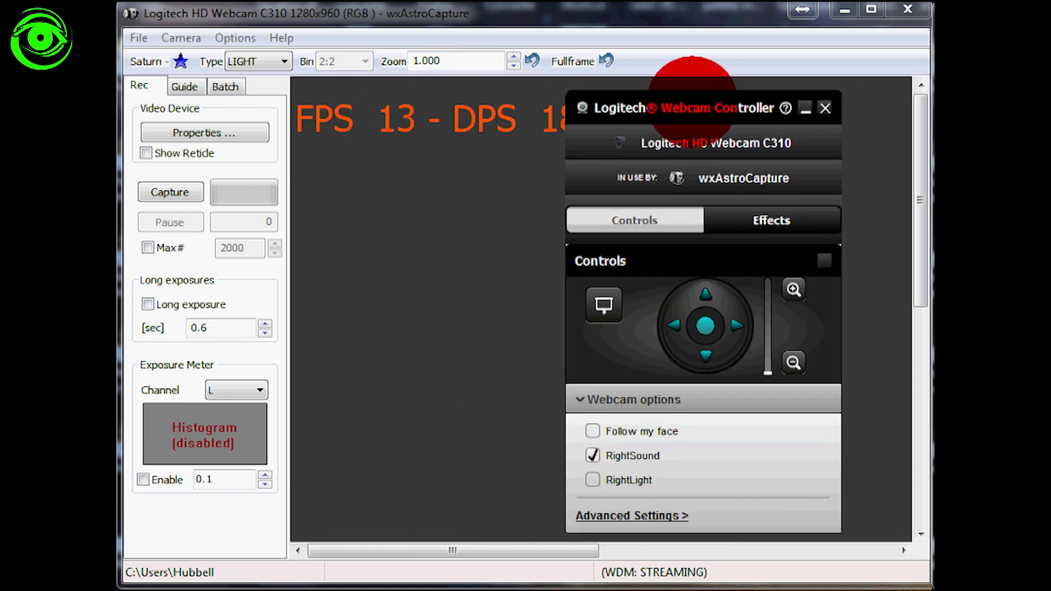
left_click_drag(693, 90, 614, 78)
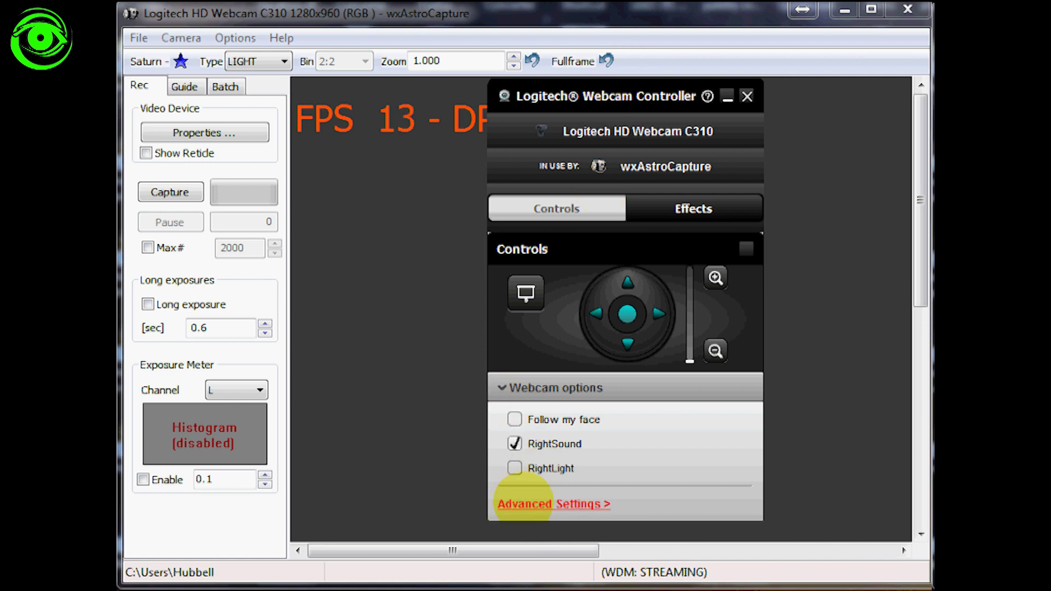
left_click(523, 501)
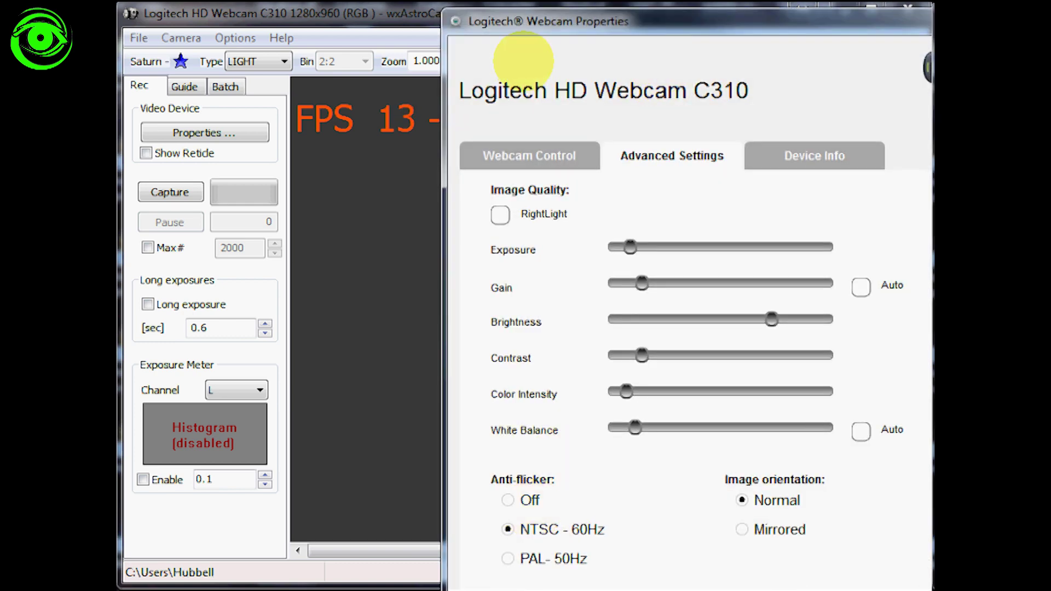
left_click_drag(547, 22, 345, 24)
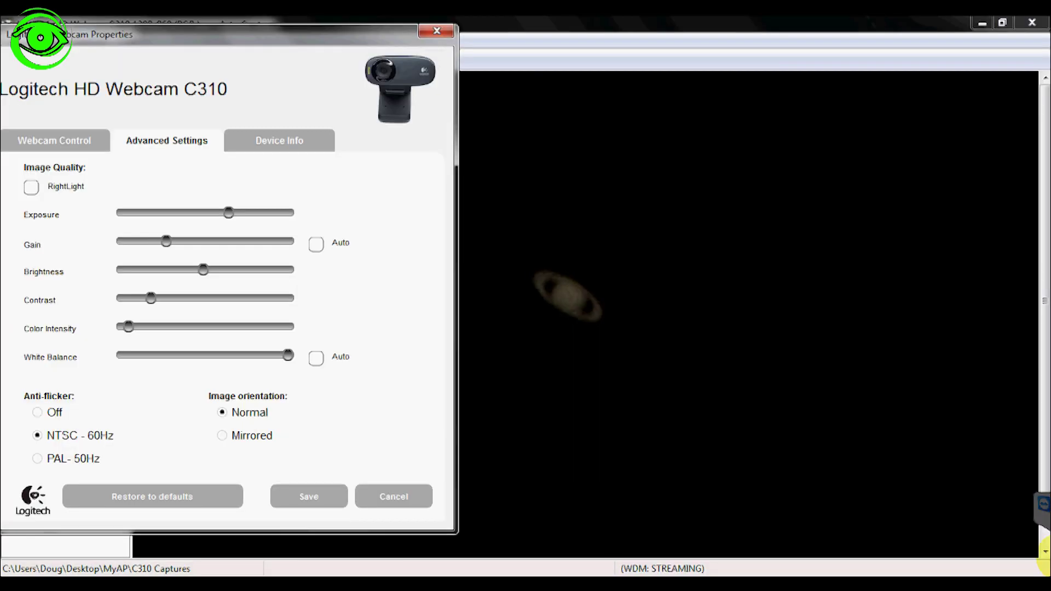
Step: Lower the gain one step and raise the brightness slightly
key("Left")
key("Left")
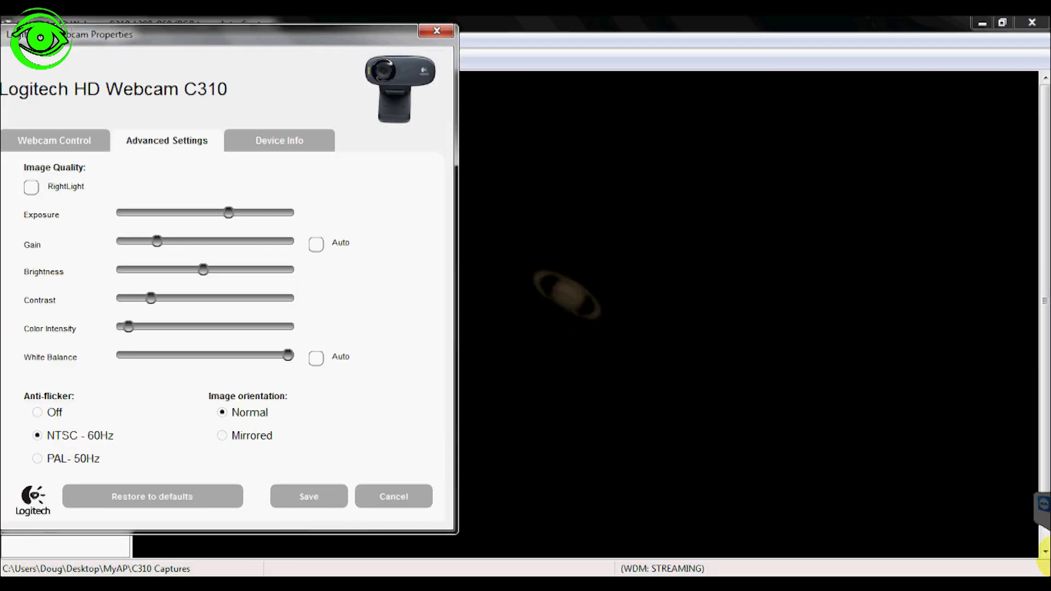
key("Right")
key("Right")
key("Right")
key("Left")
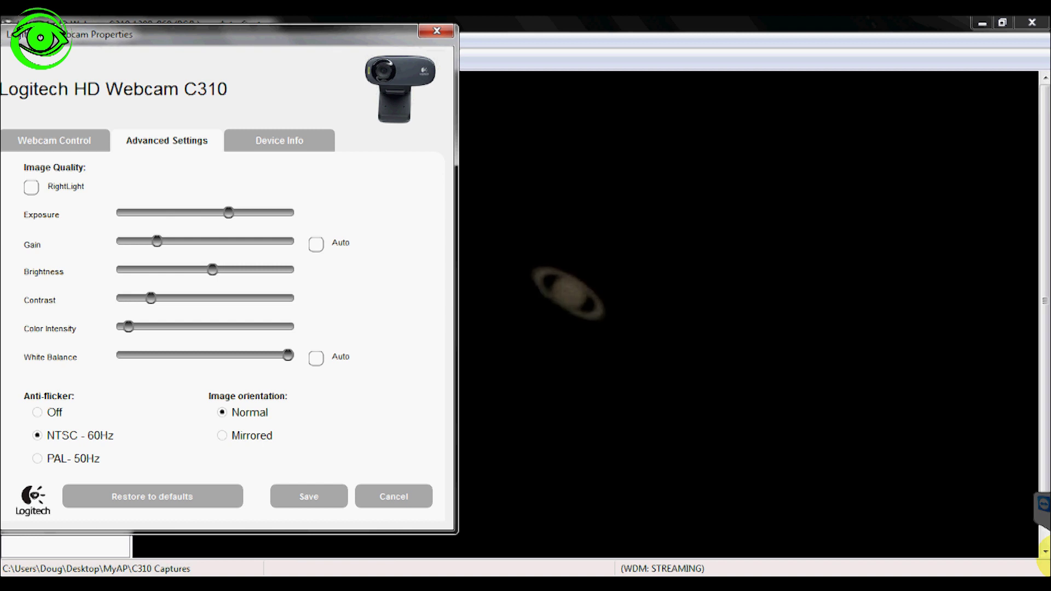
key("Right")
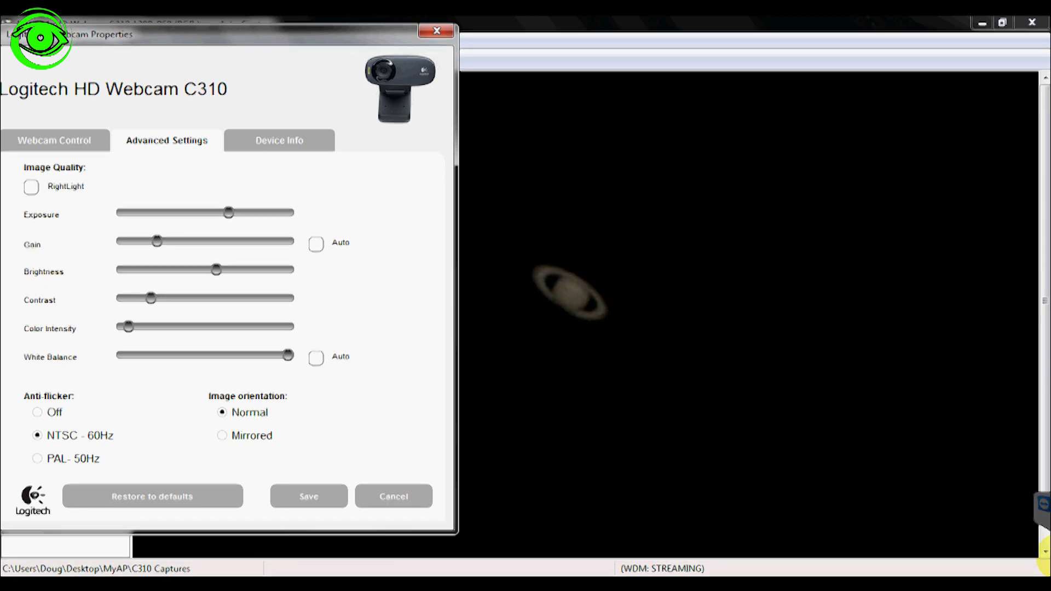
Step: Set white balance to Auto and raise colour intensity by three steps
key("space")
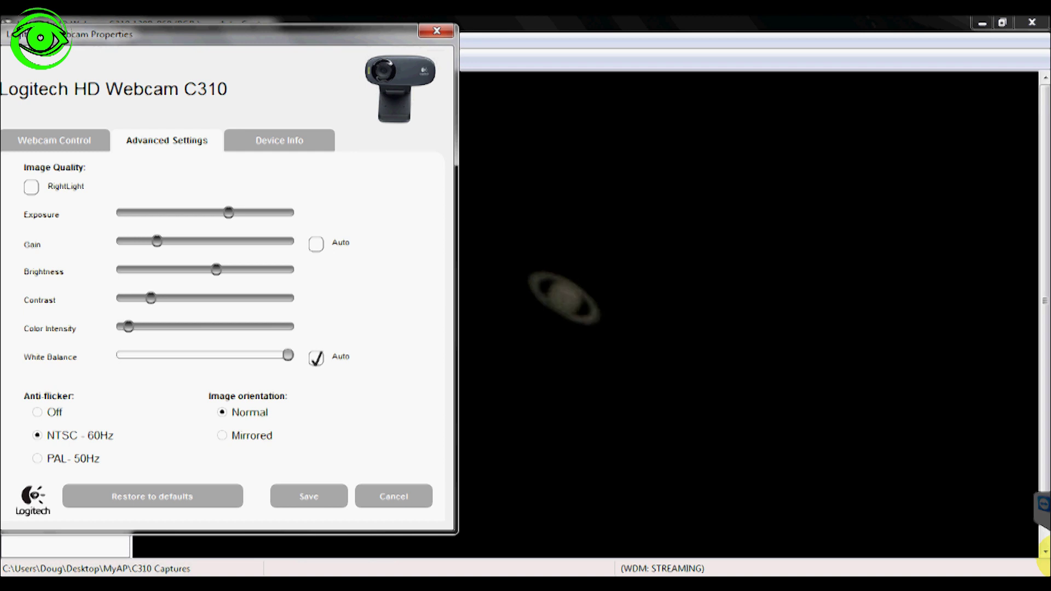
key("Right")
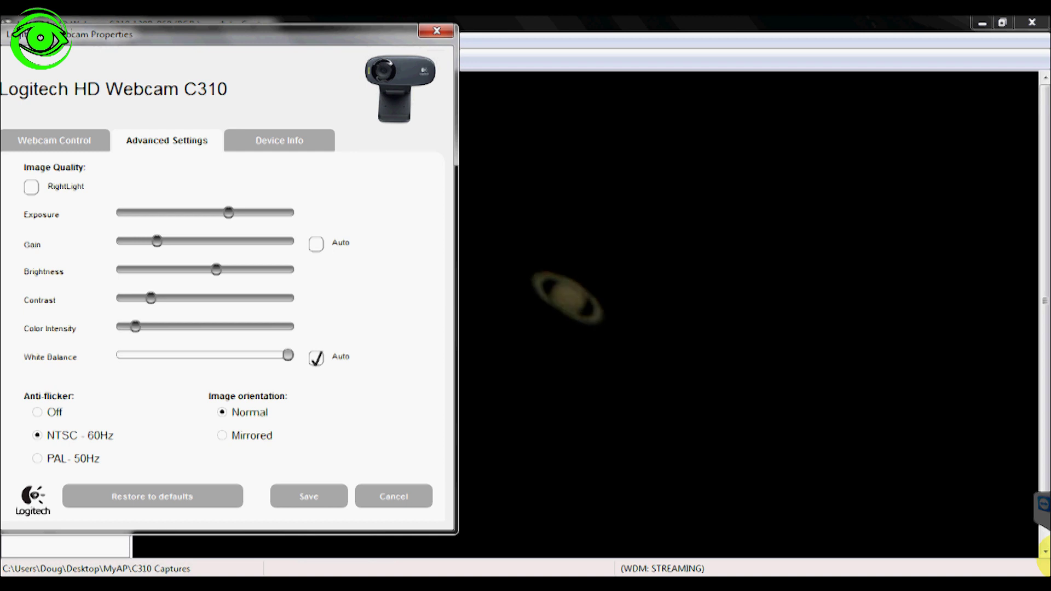
key("Right")
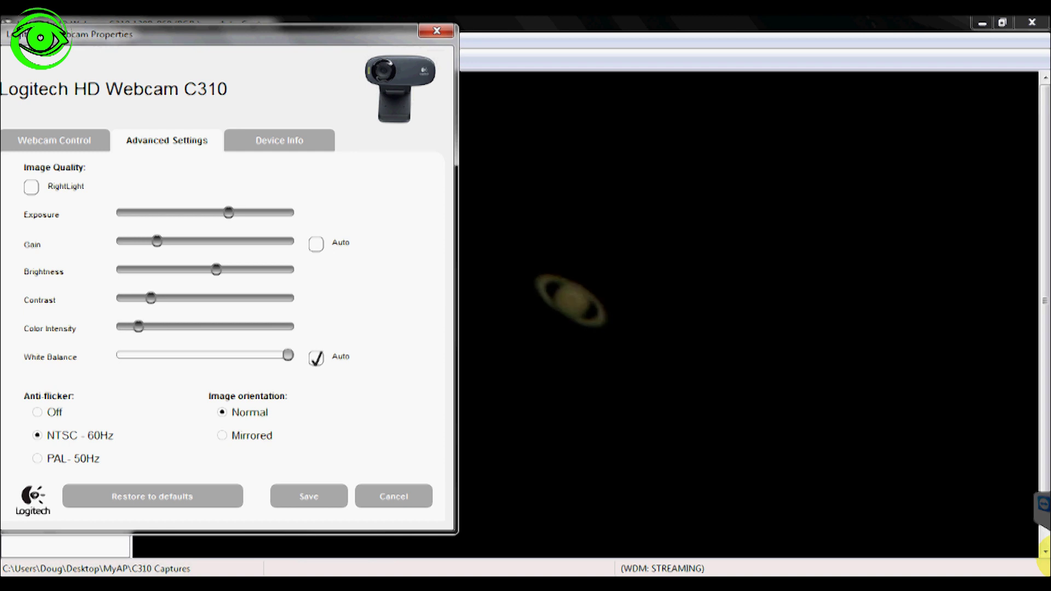
key("Right")
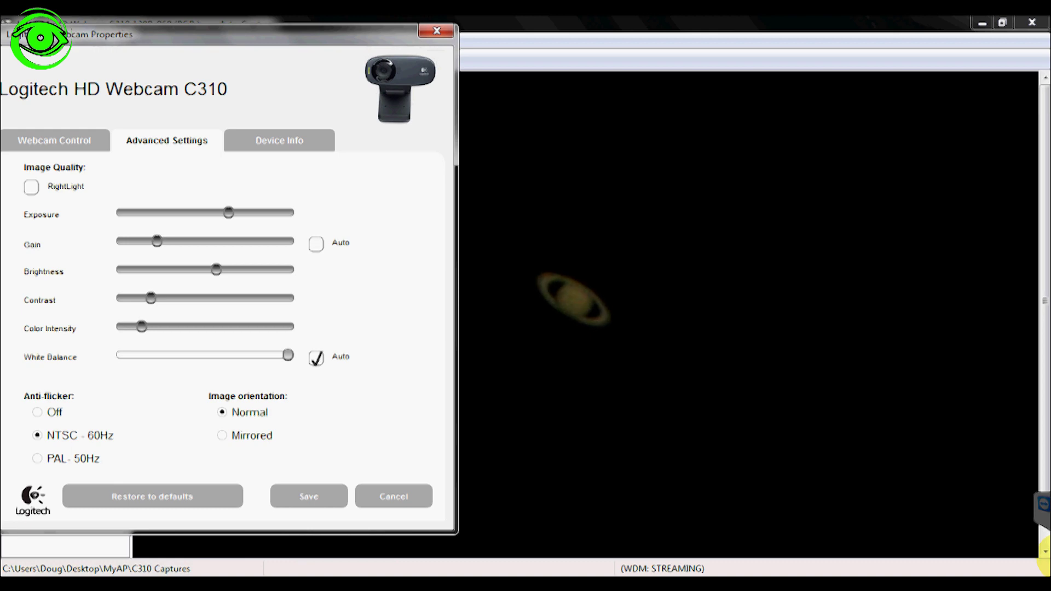